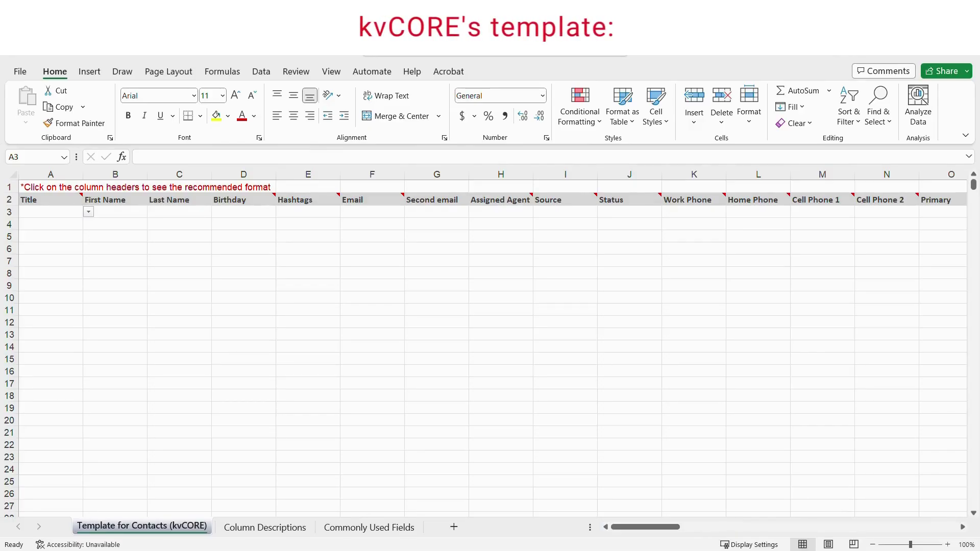
- Paste the copied contact rows into the kvCORE template from row 3, adding another row at row 5
{"action": "key", "text": "ctrl+c"}
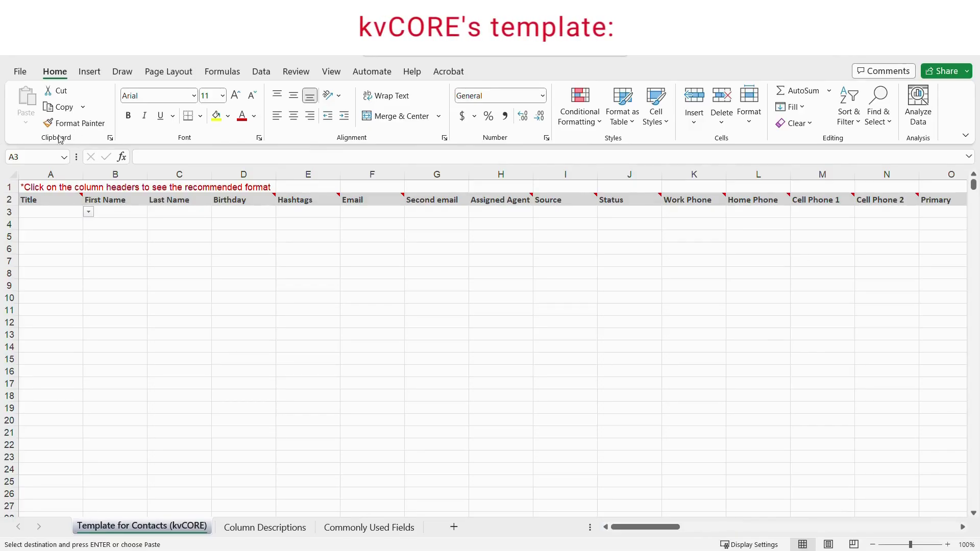
{"action": "left_click", "coordinate": [54, 217]}
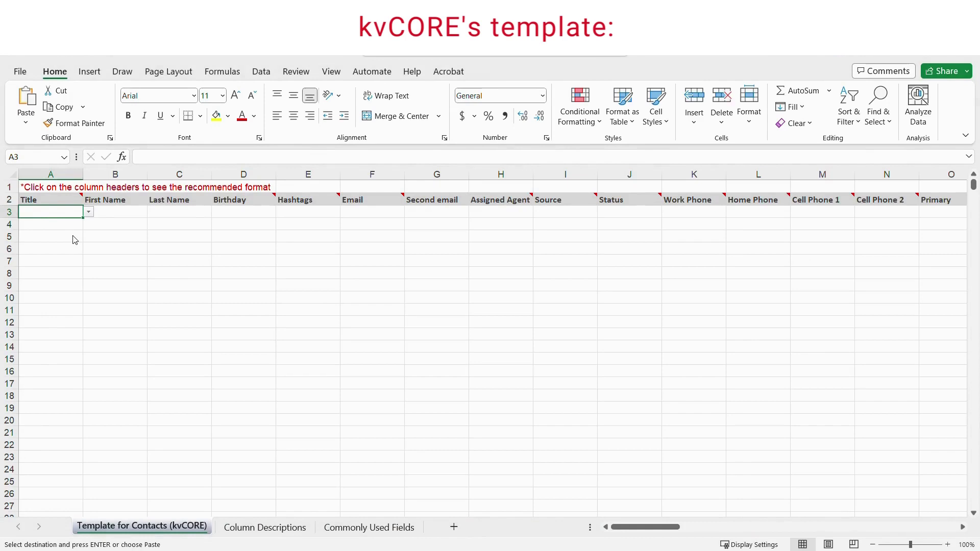
{"action": "key", "text": "ctrl+v"}
{"action": "left_click", "coordinate": [306, 408]}
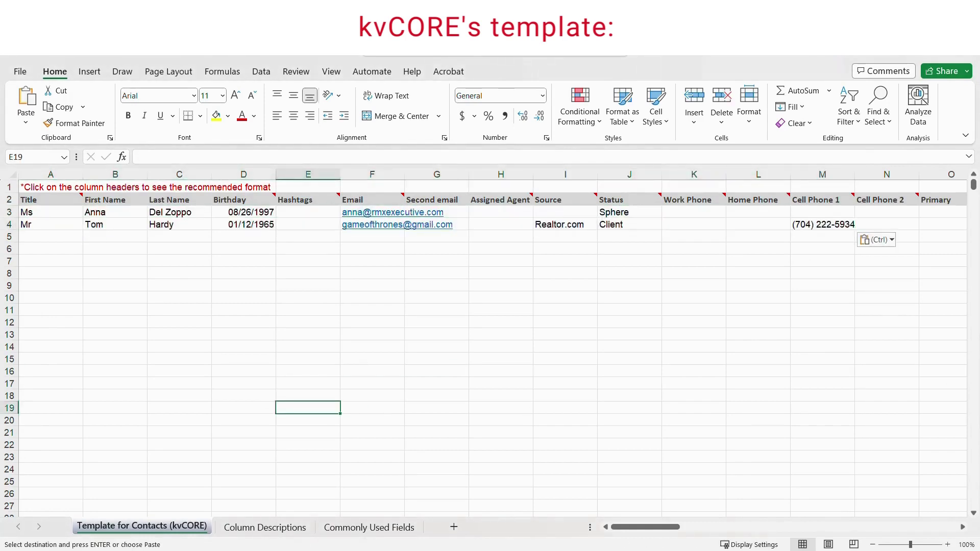
{"action": "left_click", "coordinate": [66, 236]}
{"action": "key", "text": "ctrl+v"}
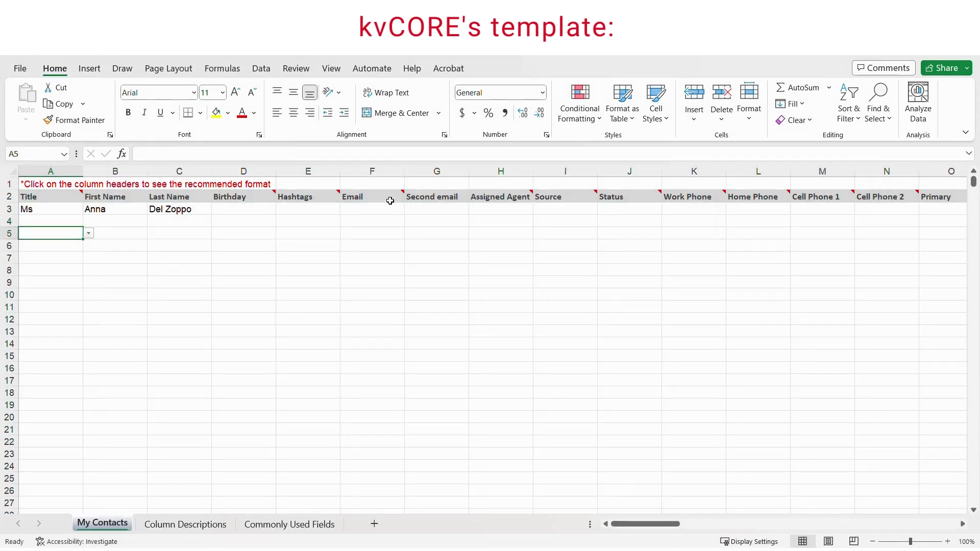
{"action": "mouse_move", "coordinate": [390, 200]}
{"action": "mouse_move", "coordinate": [311, 199]}
{"action": "mouse_move", "coordinate": [255, 200]}
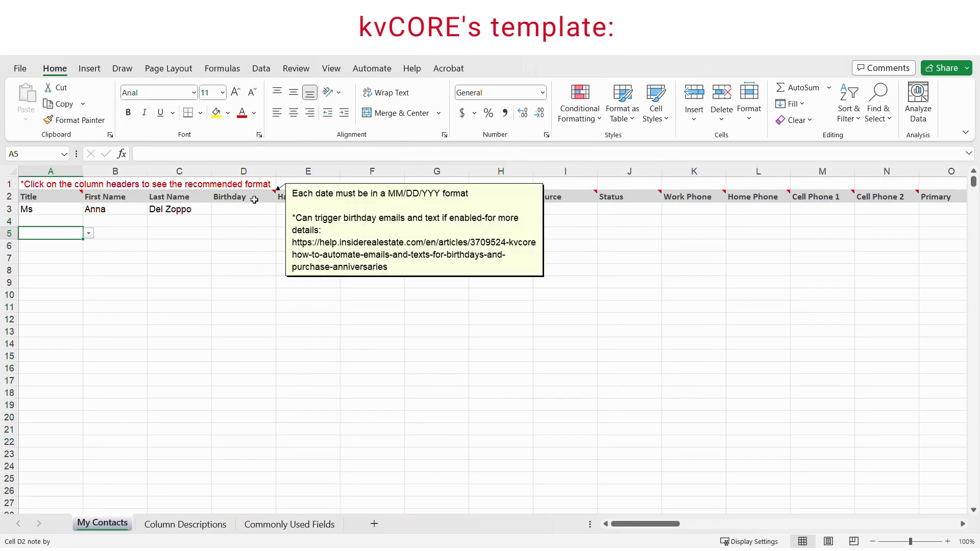
{"action": "left_click", "coordinate": [247, 215]}
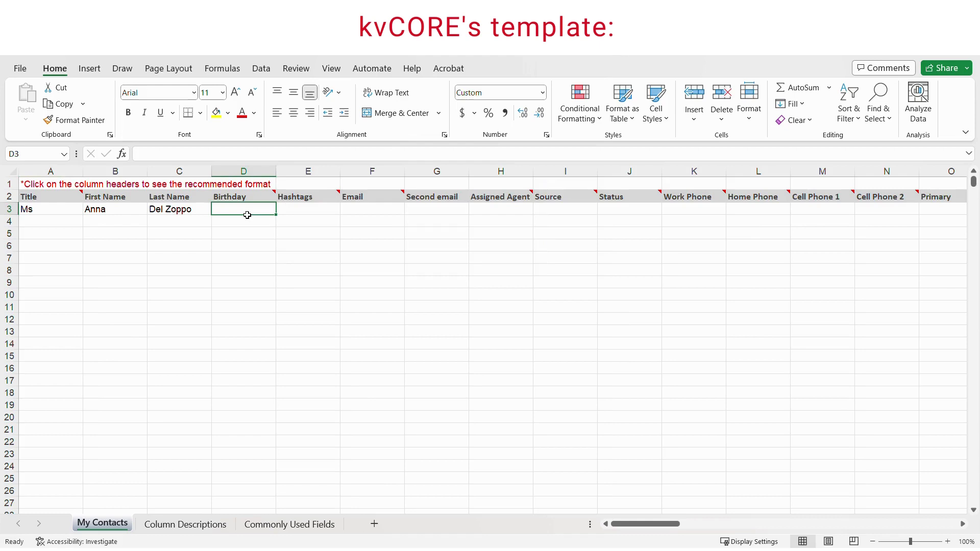
{"action": "type", "text": "08/26/19"}
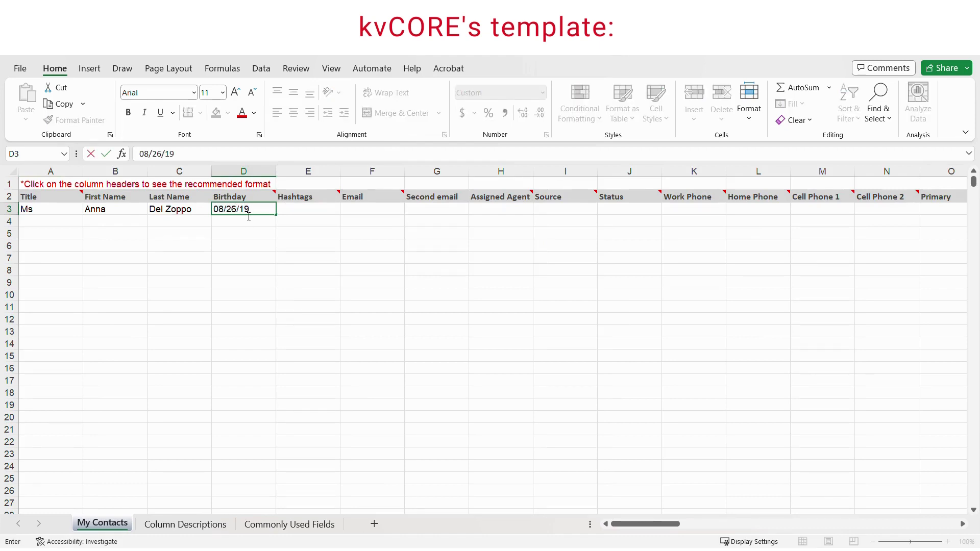
{"action": "type", "text": "97"}
{"action": "key", "text": "Return"}
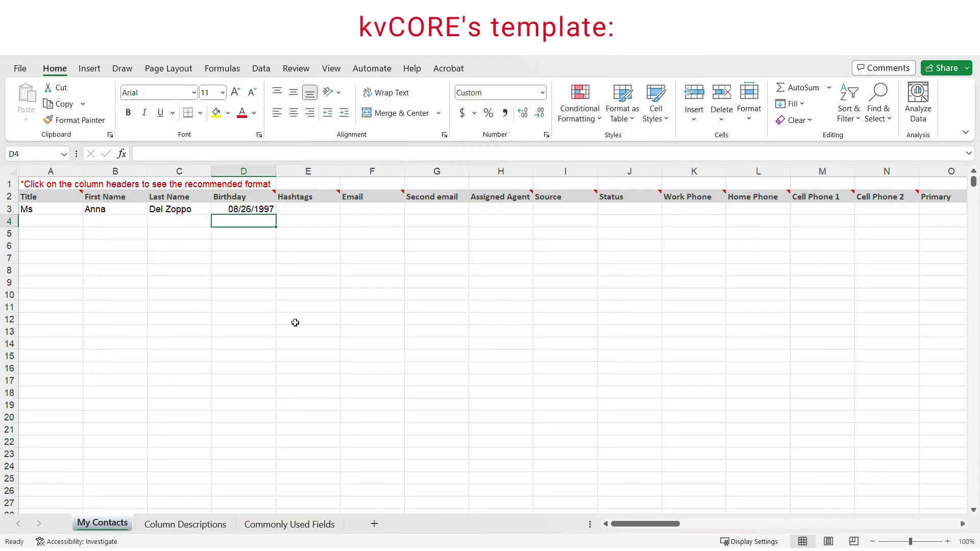
{"action": "left_click", "coordinate": [179, 524]}
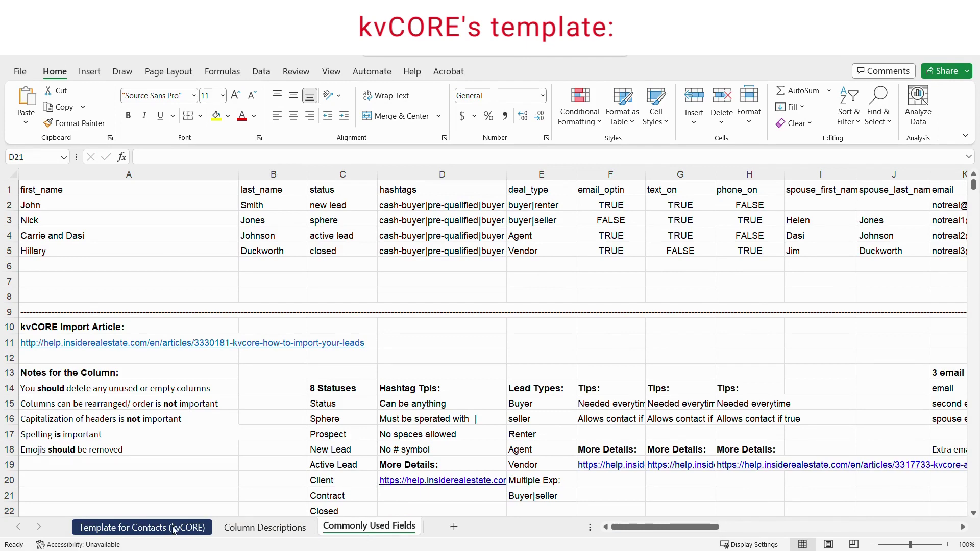
{"action": "left_click", "coordinate": [148, 528]}
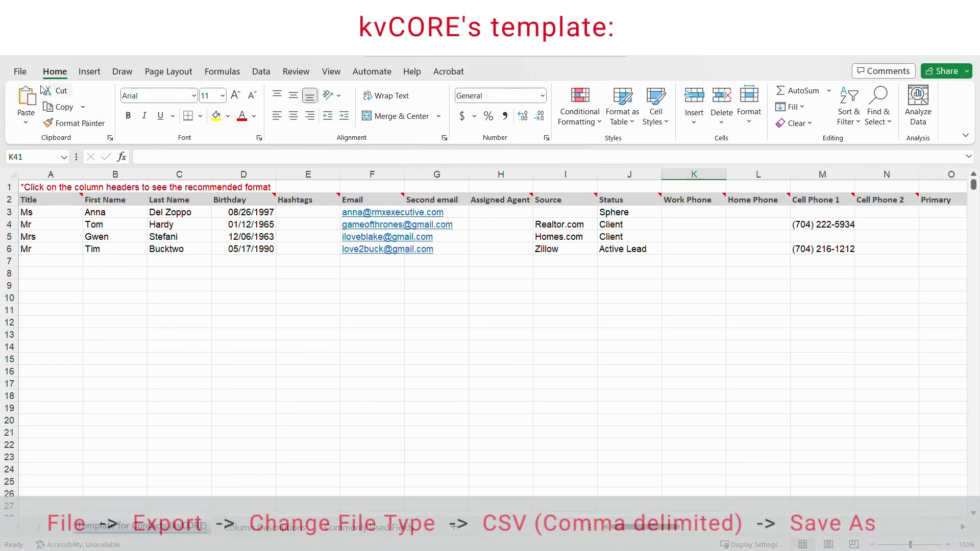
- Save the contact workbook as a CSV (Comma delimited) file through Export > Change File Type
{"action": "left_click", "coordinate": [24, 75]}
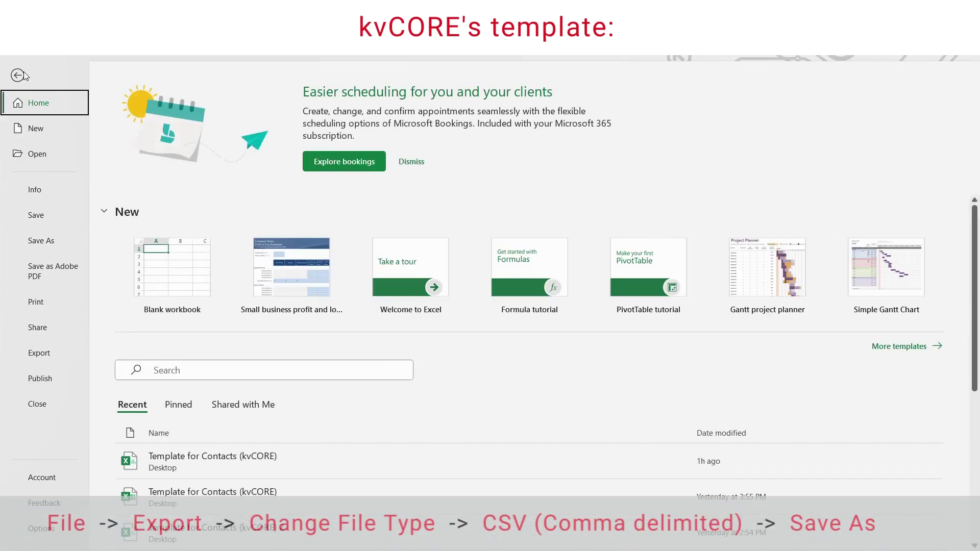
{"action": "left_click", "coordinate": [37, 357]}
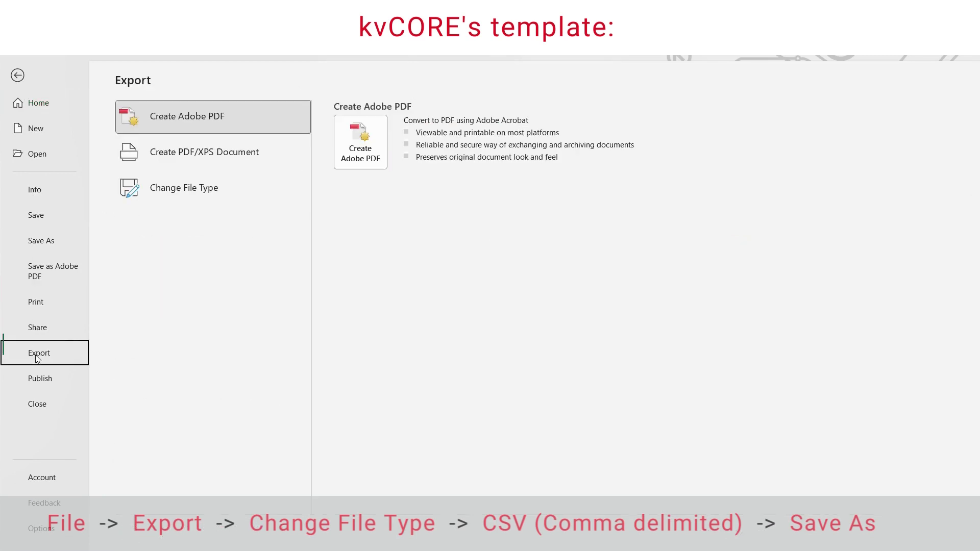
{"action": "left_click", "coordinate": [167, 188]}
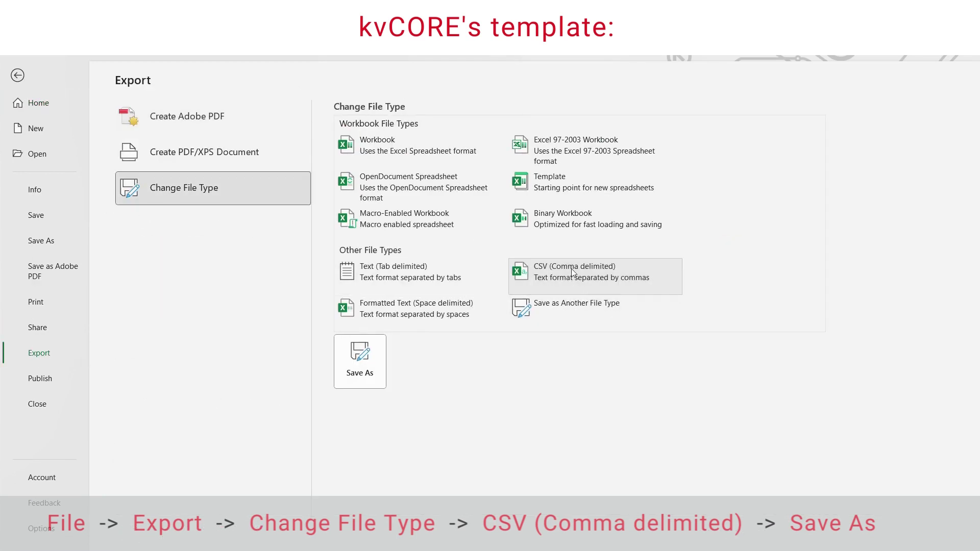
{"action": "left_click", "coordinate": [557, 278]}
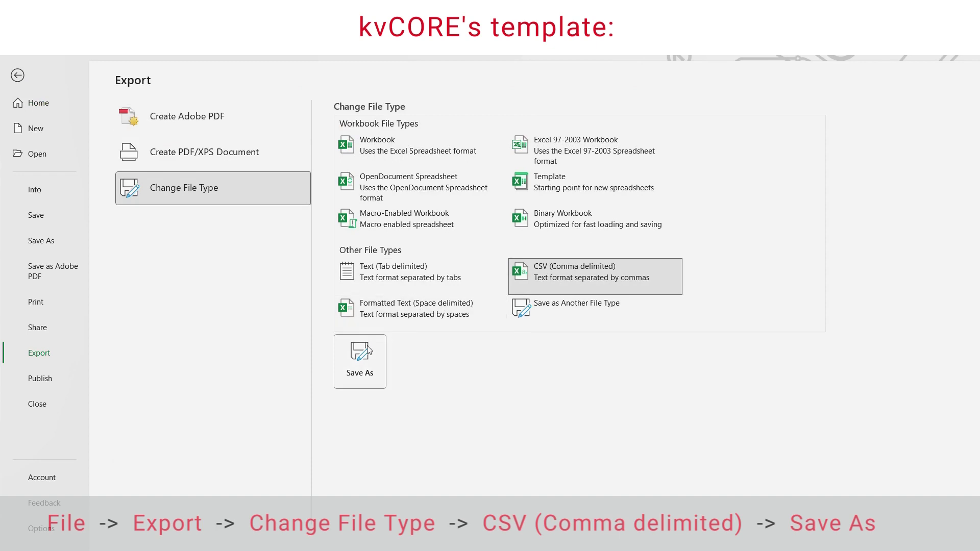
{"action": "left_click", "coordinate": [362, 372]}
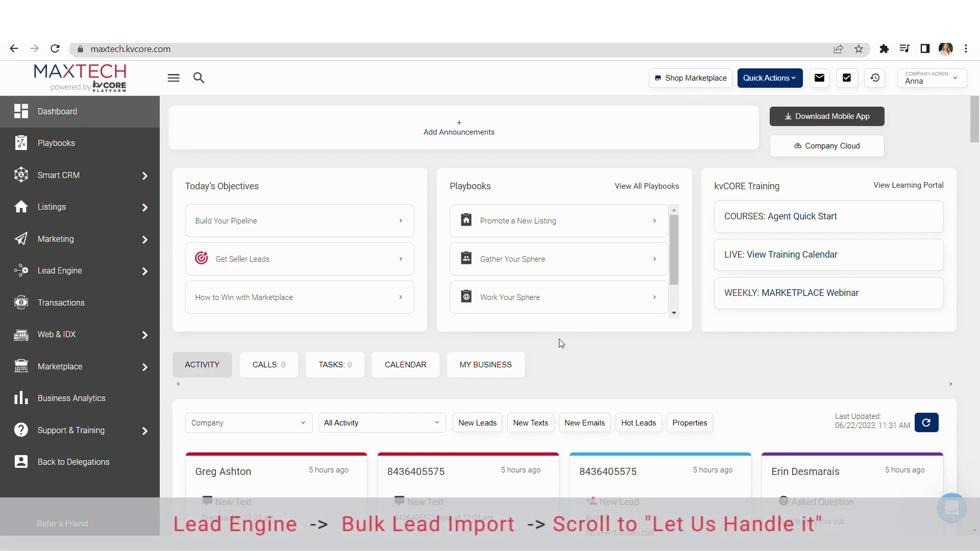
- Go to Lead Engine's Bulk Lead Import page and highlight the Do It Yourself and specialist-call sections
{"action": "left_click", "coordinate": [56, 271]}
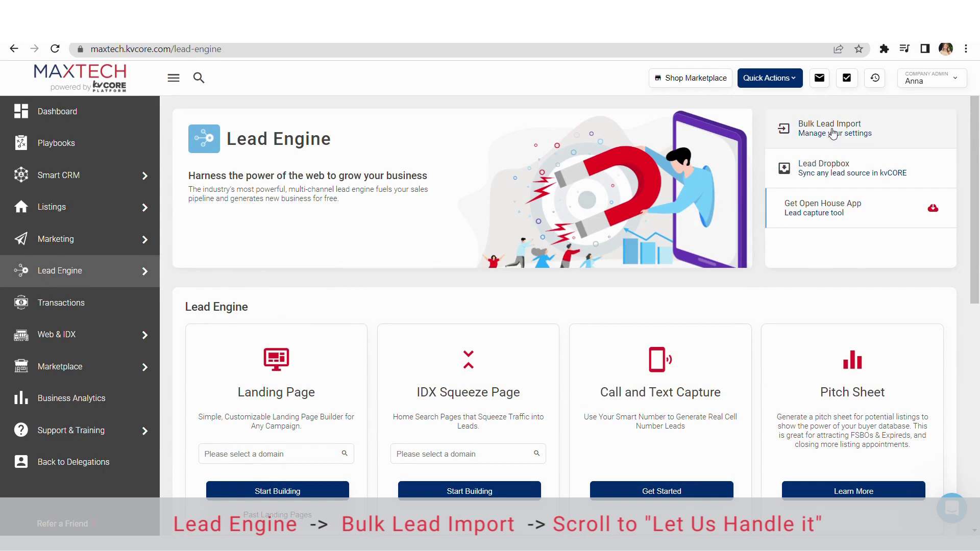
{"action": "left_click", "coordinate": [833, 134]}
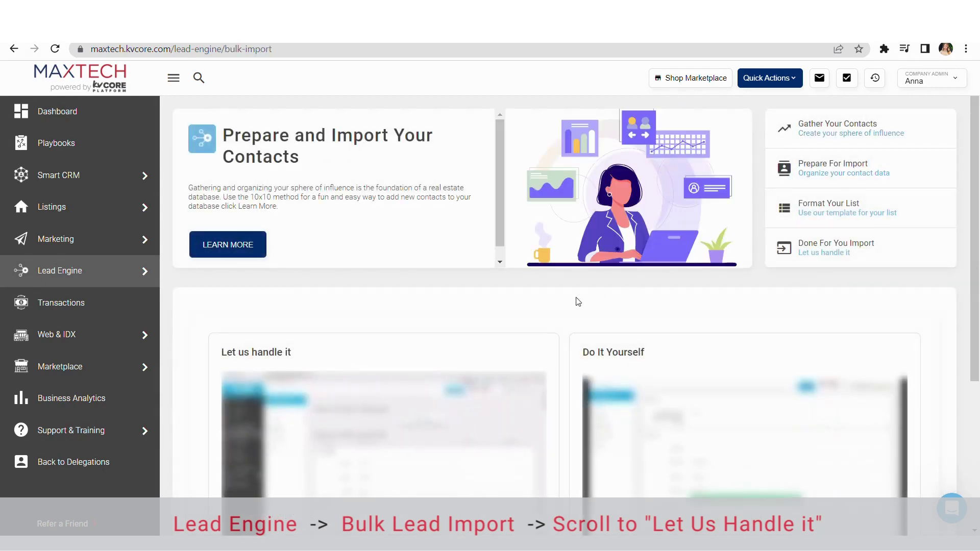
{"action": "scroll", "coordinate": [413, 305], "scroll_direction": "down", "scroll_amount": 3}
{"action": "left_click_drag", "start_coordinate": [292, 225], "coordinate": [234, 231]}
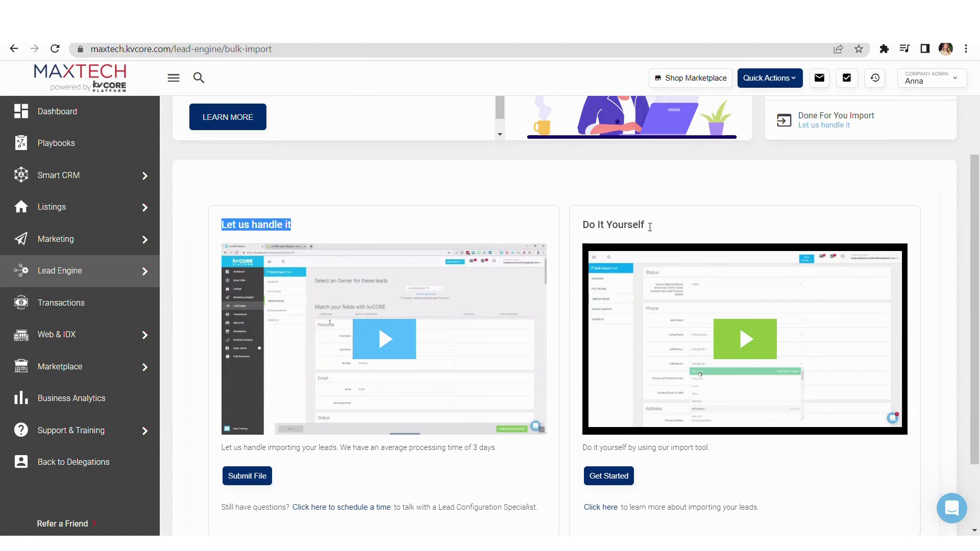
{"action": "left_click_drag", "start_coordinate": [646, 225], "coordinate": [584, 229]}
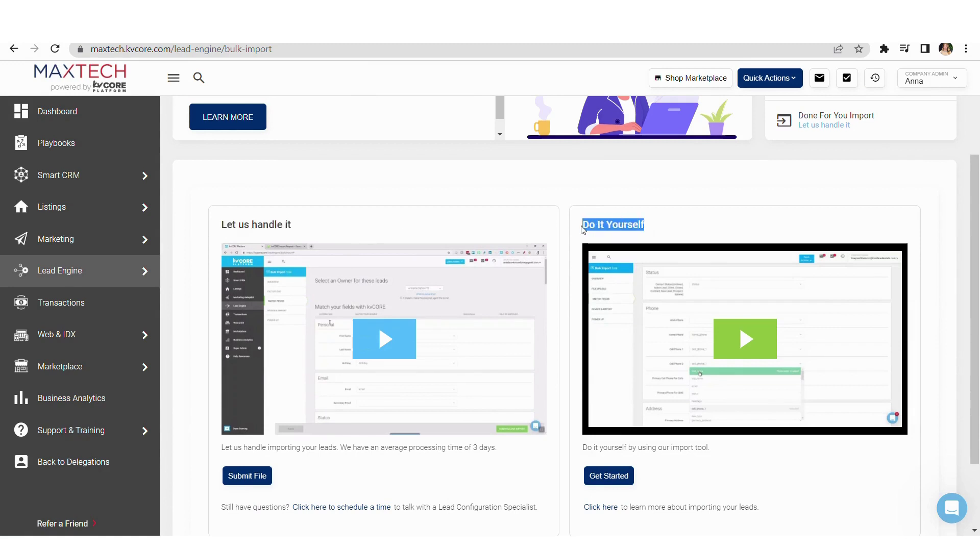
{"action": "left_click", "coordinate": [296, 230]}
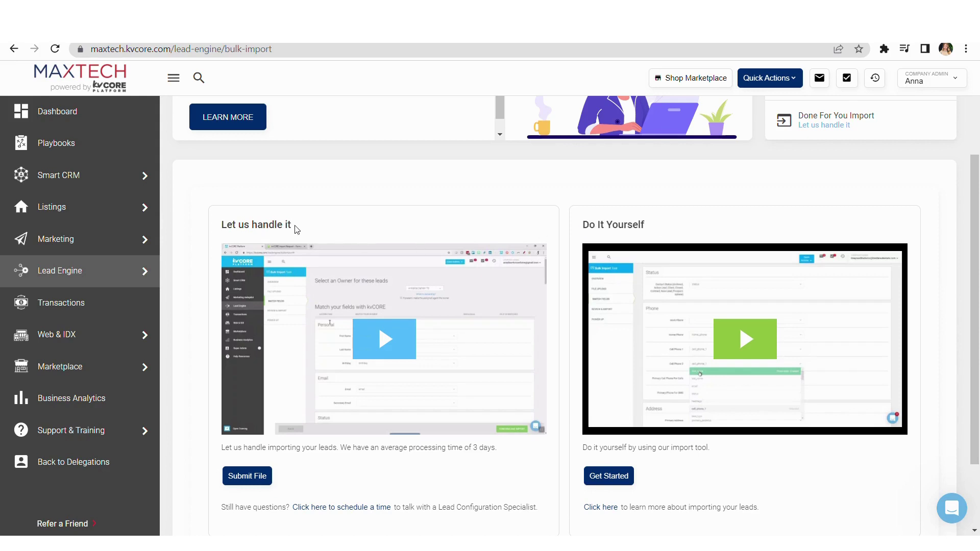
{"action": "scroll", "coordinate": [297, 229], "scroll_direction": "down", "scroll_amount": 3}
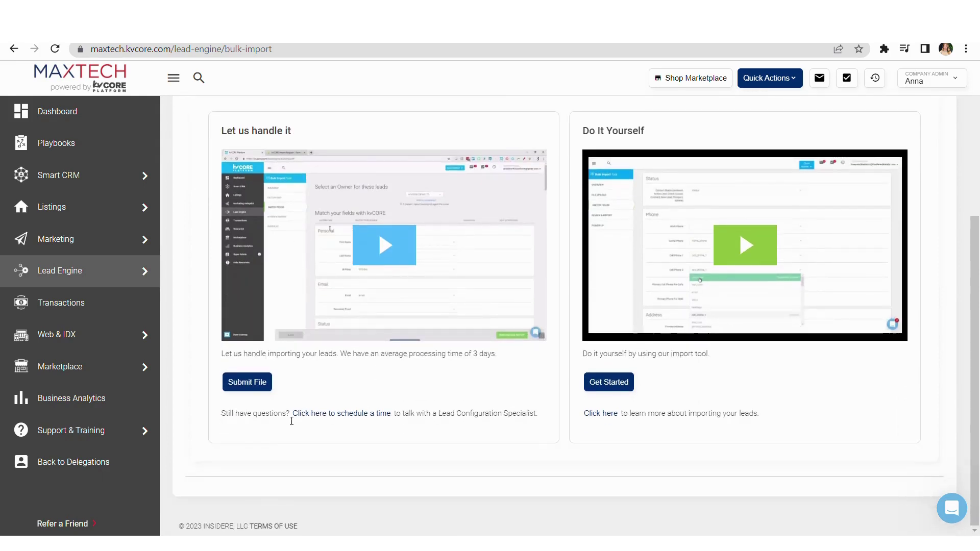
{"action": "left_click_drag", "start_coordinate": [218, 416], "coordinate": [539, 417]}
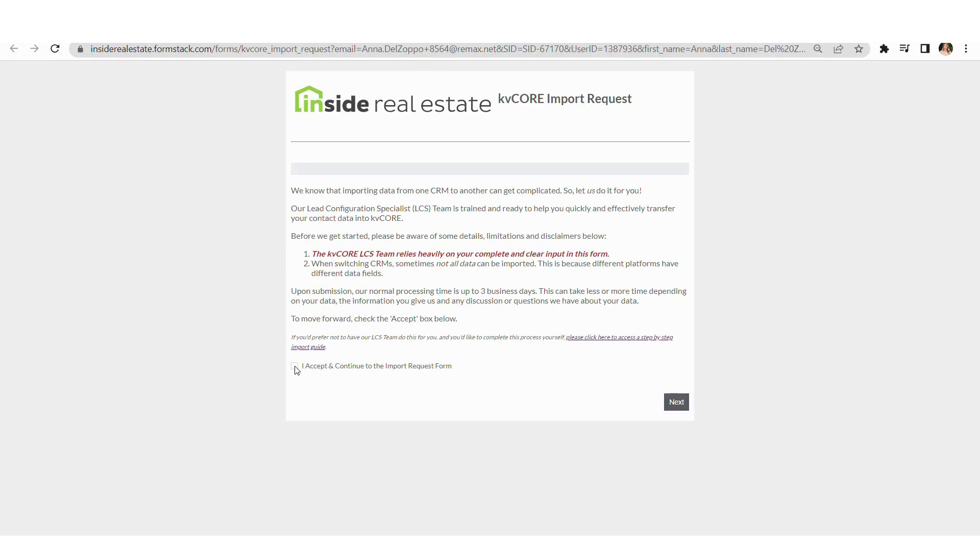
- Accept the import disclaimer and review the assign-to-me and Multiple Agents assignment options
{"action": "left_click", "coordinate": [296, 367]}
{"action": "left_click", "coordinate": [678, 403]}
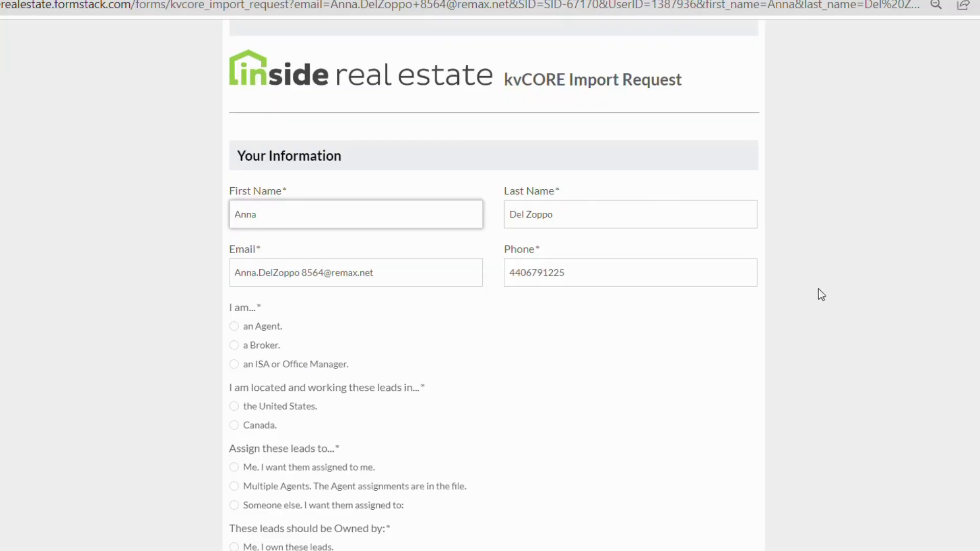
{"action": "scroll", "coordinate": [366, 376], "scroll_direction": "down", "scroll_amount": 2}
{"action": "left_click_drag", "start_coordinate": [347, 365], "coordinate": [255, 385]}
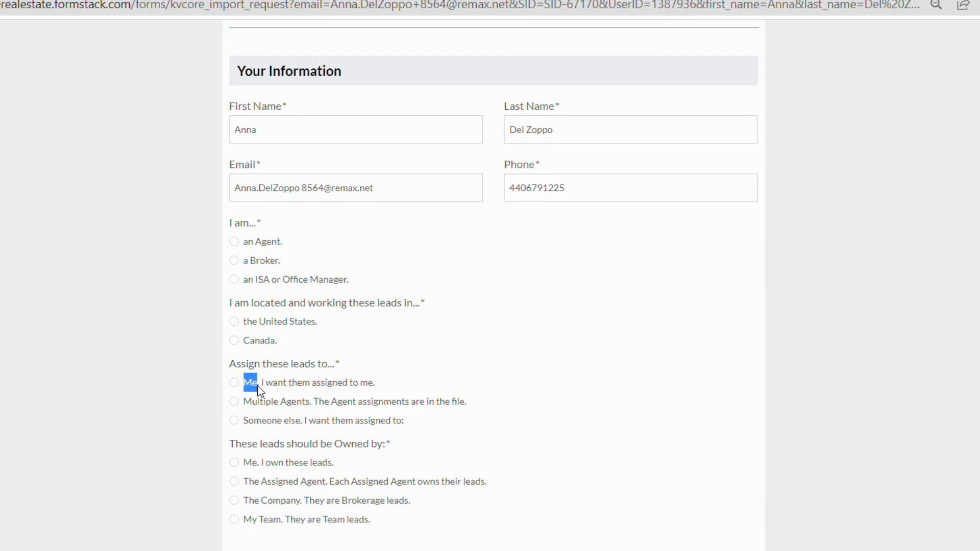
{"action": "left_click_drag", "start_coordinate": [246, 409], "coordinate": [300, 406]}
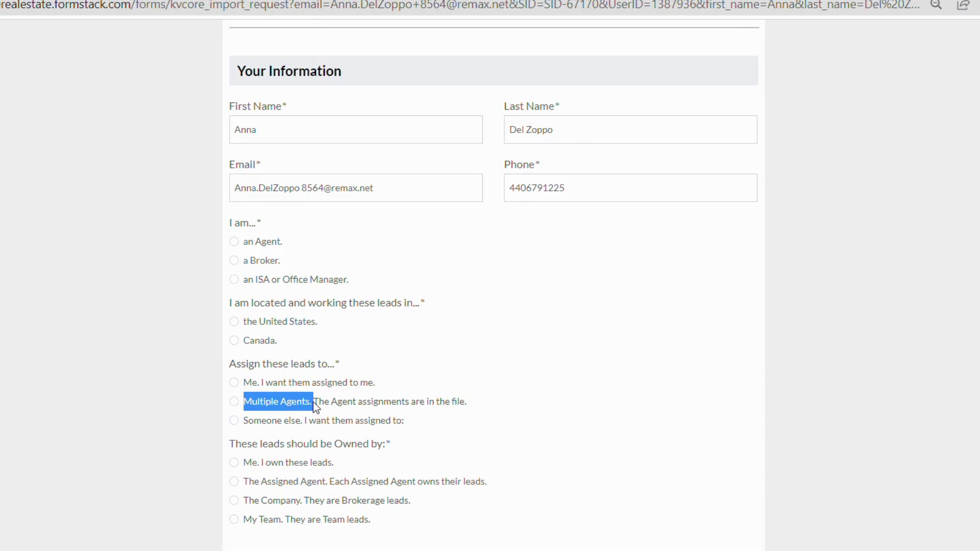
- Review the Lead Information upload section and submit the import file for processing
{"action": "scroll", "coordinate": [314, 402], "scroll_direction": "down", "scroll_amount": 5}
{"action": "left_click_drag", "start_coordinate": [344, 317], "coordinate": [240, 318]}
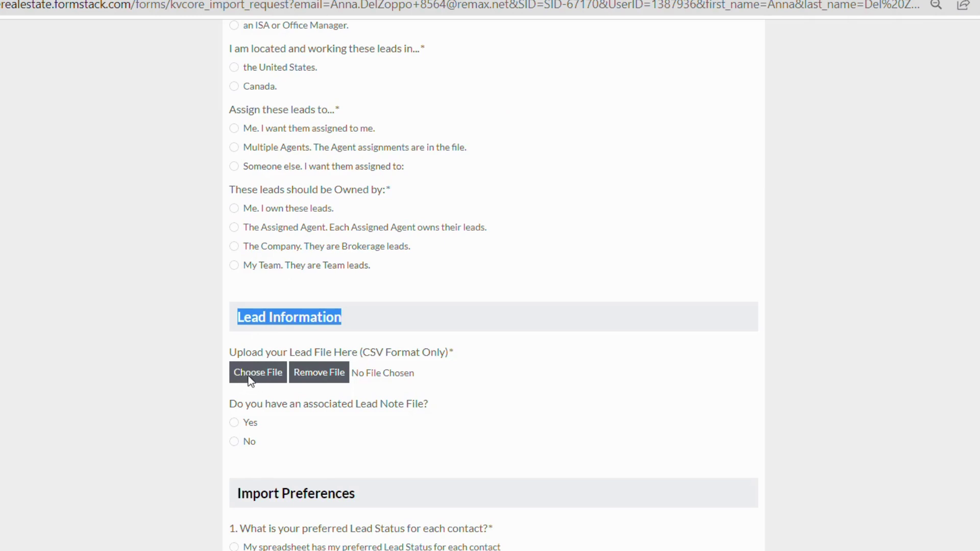
{"action": "scroll", "coordinate": [430, 378], "scroll_direction": "down", "scroll_amount": 10}
{"action": "scroll", "coordinate": [480, 401], "scroll_direction": "down", "scroll_amount": 2}
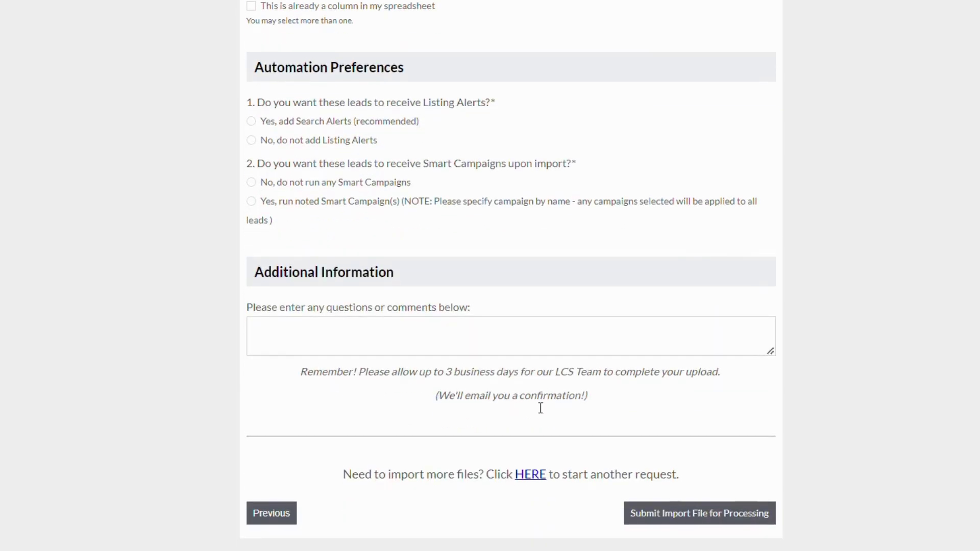
{"action": "left_click", "coordinate": [669, 514]}
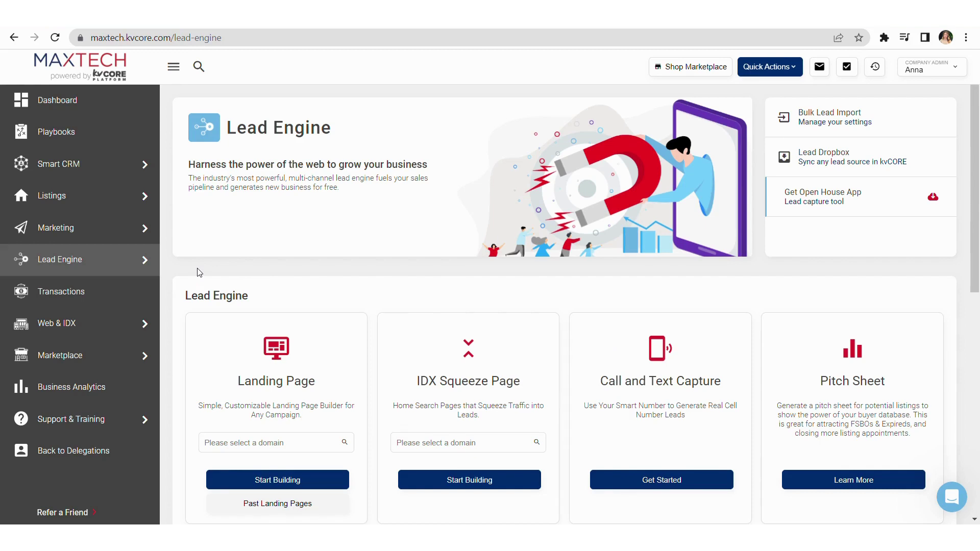
- Open Lead Dropbox and copy the Company EMAIL lead-forwarding address under Creating New Leads
{"action": "left_click", "coordinate": [838, 162]}
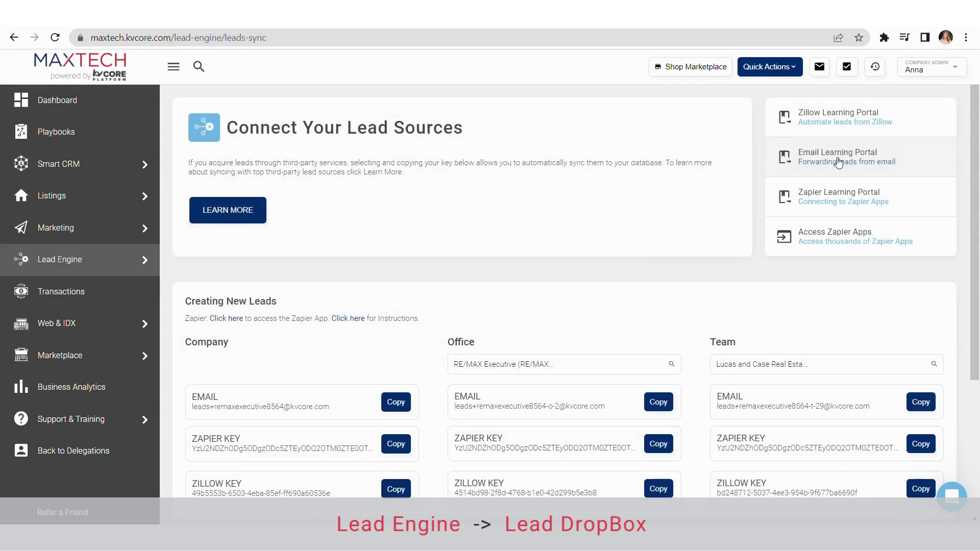
{"action": "scroll", "coordinate": [823, 250], "scroll_direction": "down", "scroll_amount": 4}
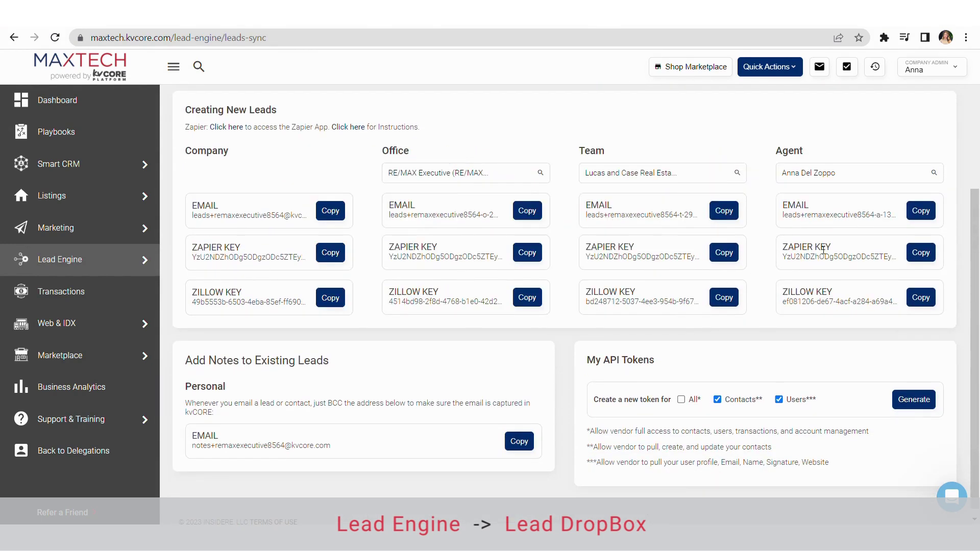
{"action": "left_click", "coordinate": [331, 211]}
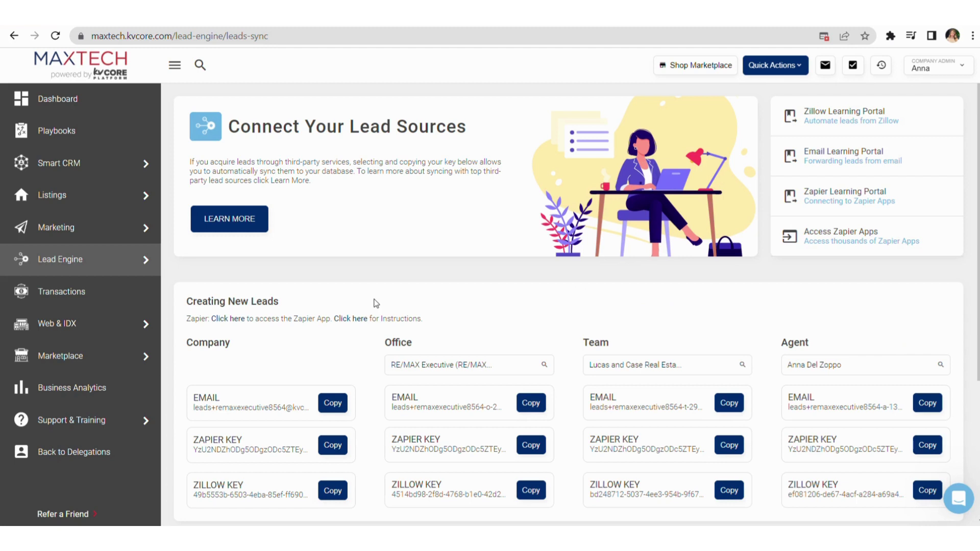
{"action": "mouse_move", "coordinate": [86, 421]}
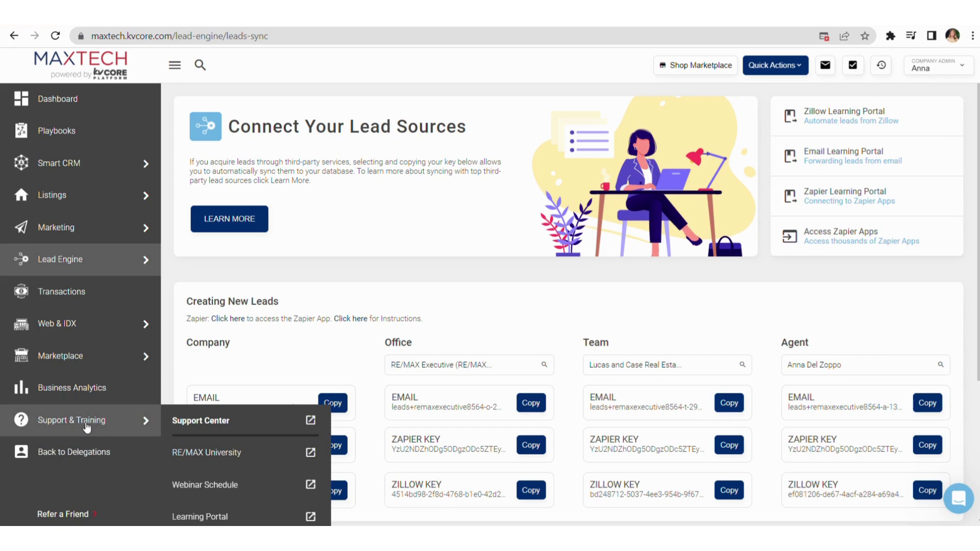
- From the Support Center, search all help desk articles for 'lead forwarding' and review the results
{"action": "left_click", "coordinate": [209, 430]}
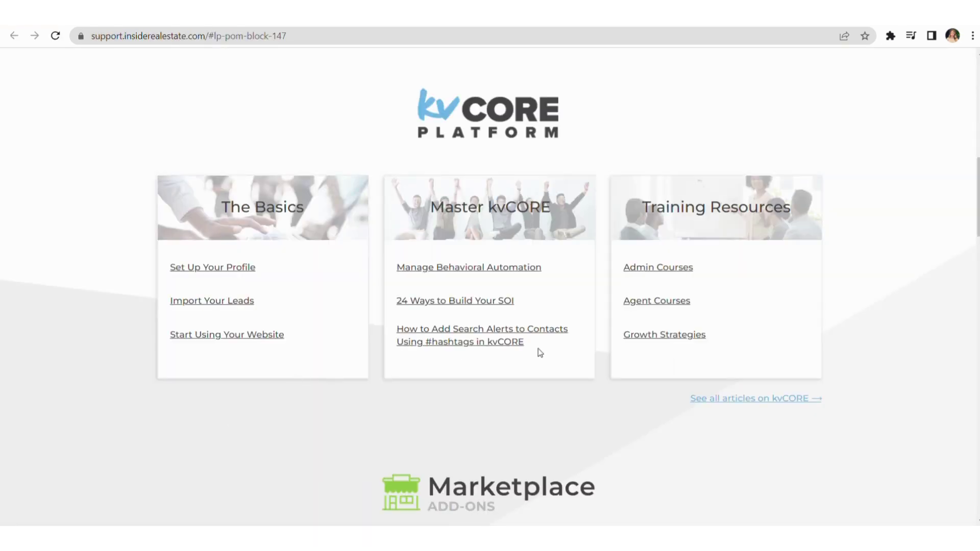
{"action": "scroll", "coordinate": [540, 352], "scroll_direction": "up", "scroll_amount": 10}
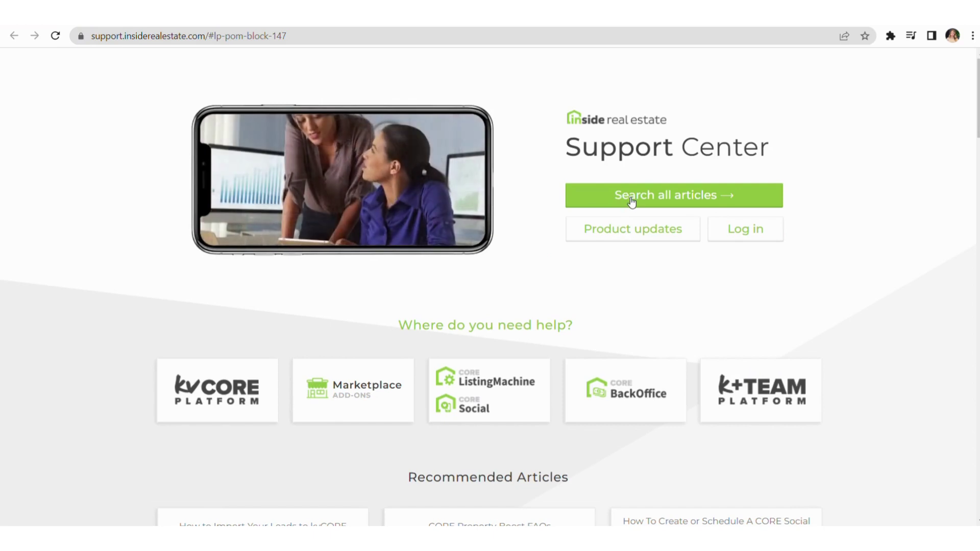
{"action": "left_click", "coordinate": [631, 200]}
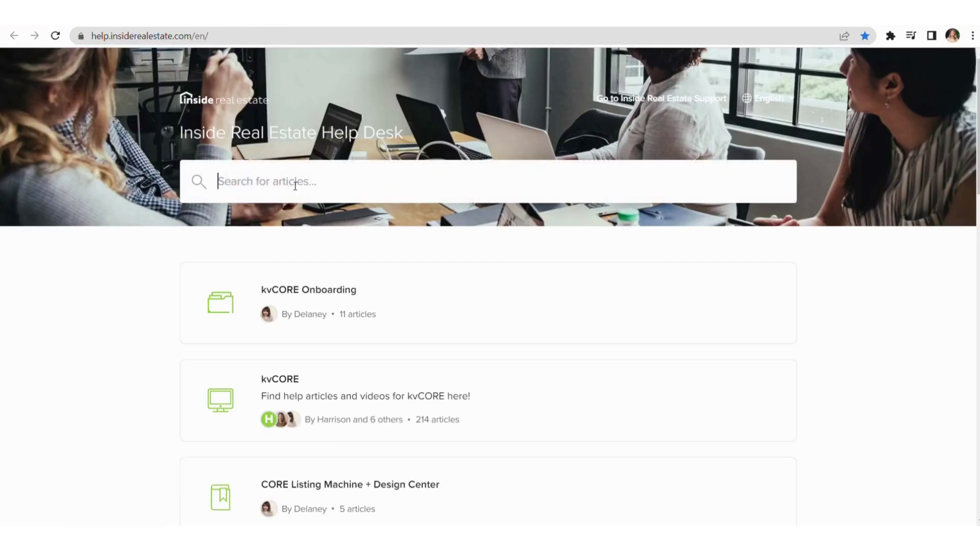
{"action": "type", "text": "lead f"}
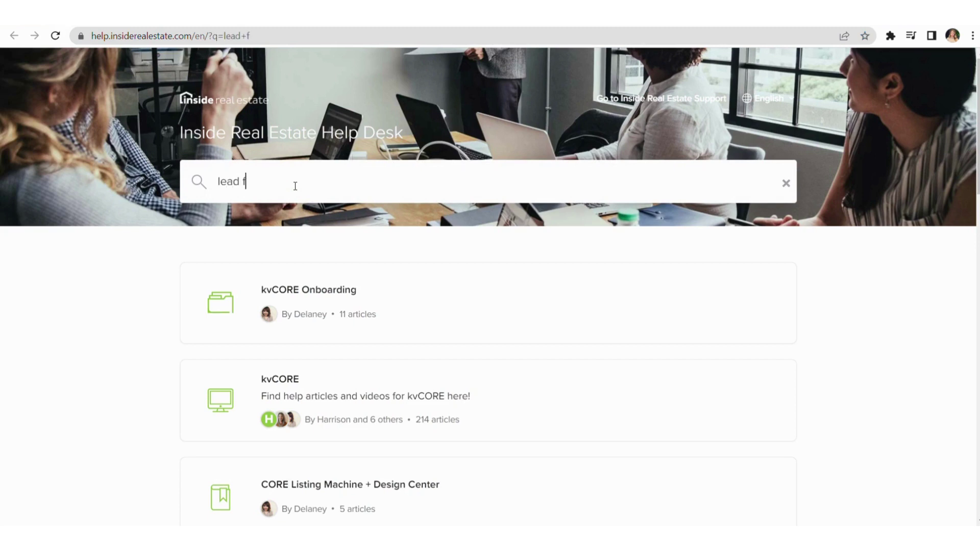
{"action": "type", "text": "orwarding"}
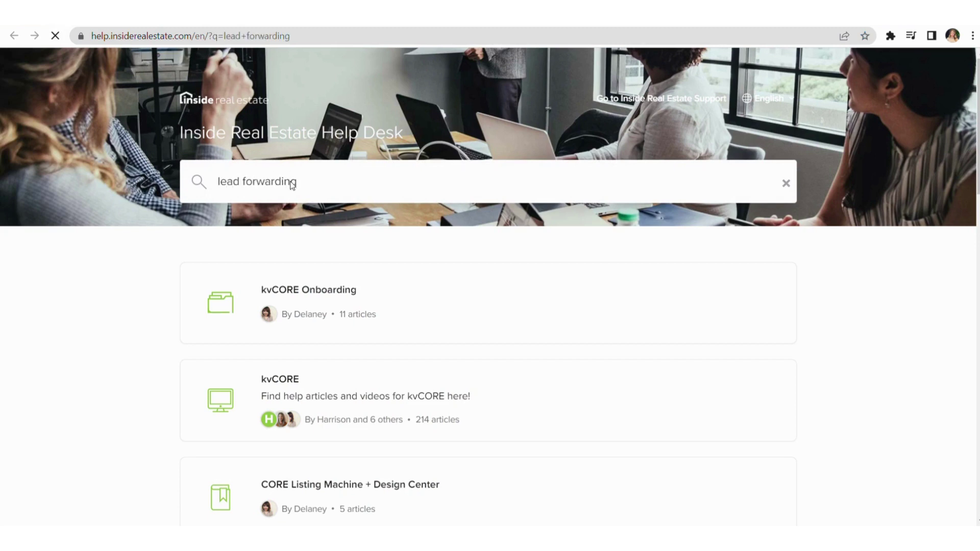
{"action": "scroll", "coordinate": [324, 286], "scroll_direction": "down", "scroll_amount": 5}
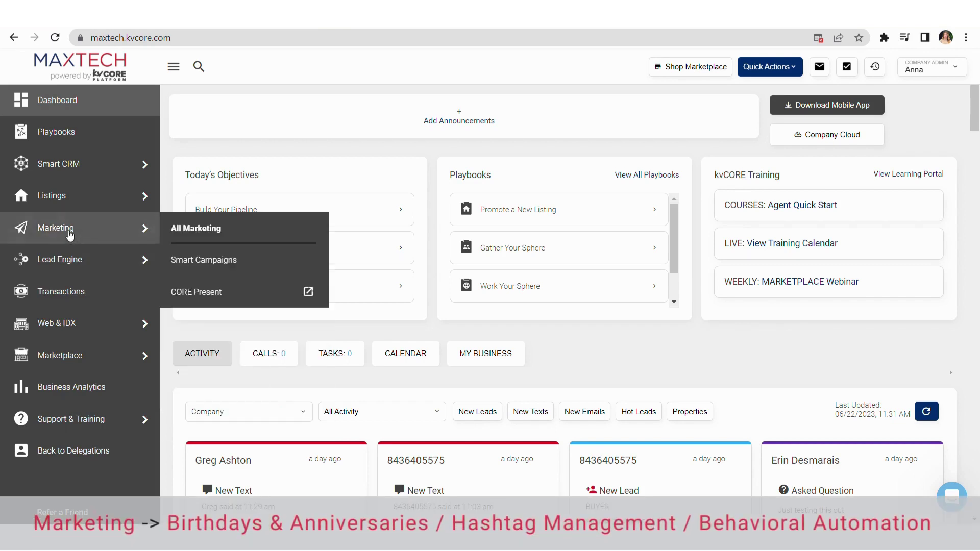
- Open Marketing and scroll to the Birthdays & Anniversaries, Hashtag Management and Behavioral Automation cards
{"action": "left_click", "coordinate": [70, 233]}
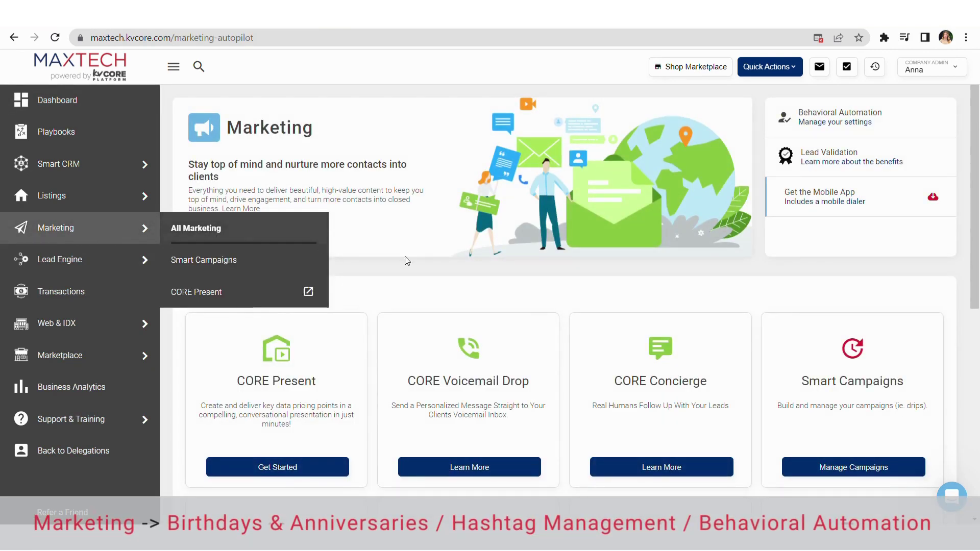
{"action": "scroll", "coordinate": [661, 340], "scroll_direction": "down", "scroll_amount": 1}
{"action": "scroll", "coordinate": [662, 340], "scroll_direction": "down", "scroll_amount": 5}
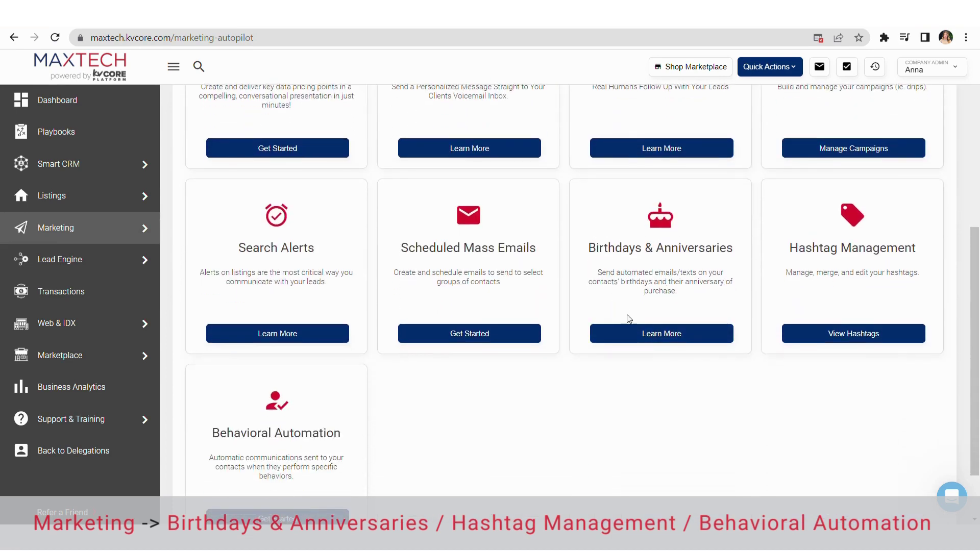
{"action": "scroll", "coordinate": [817, 286], "scroll_direction": "down", "scroll_amount": 1}
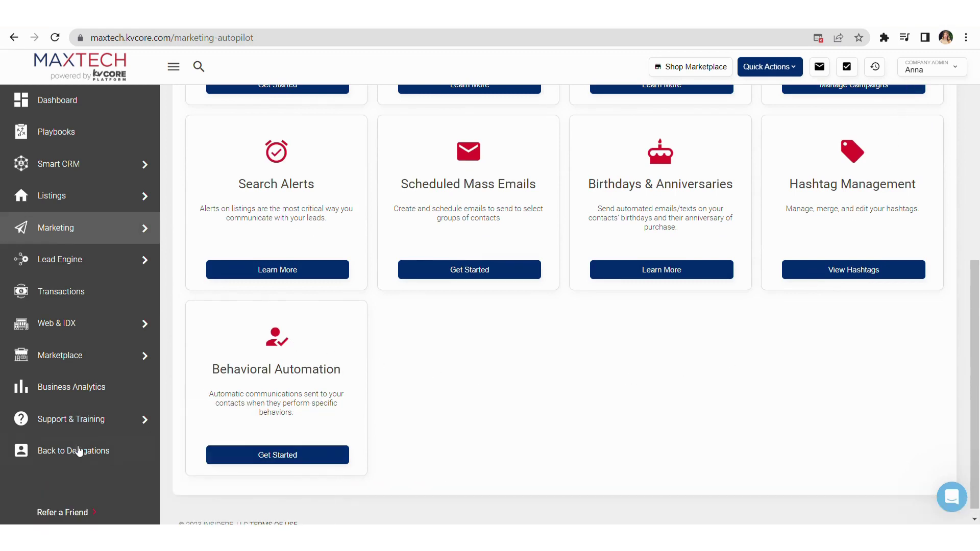
{"action": "mouse_move", "coordinate": [77, 427]}
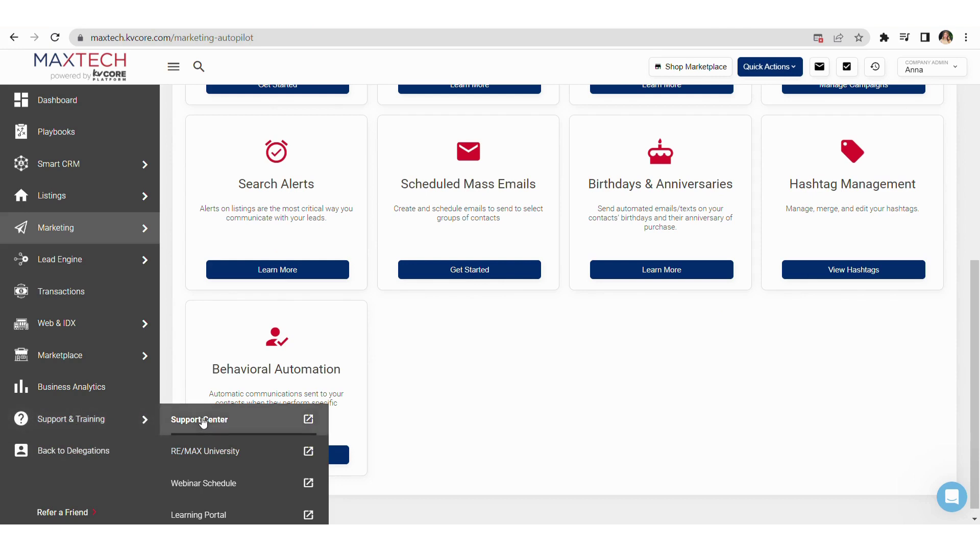